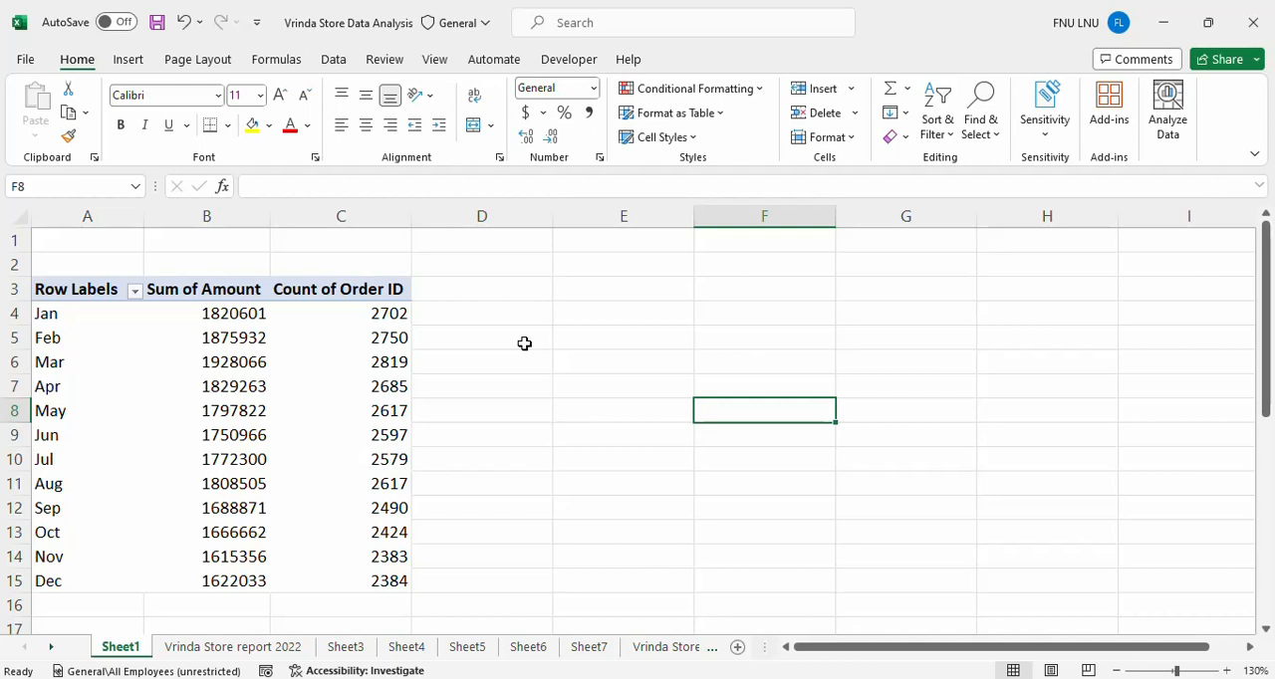
Filter the pivot table's row labels to show only Mar and Apr.
mouse_move(293, 446)
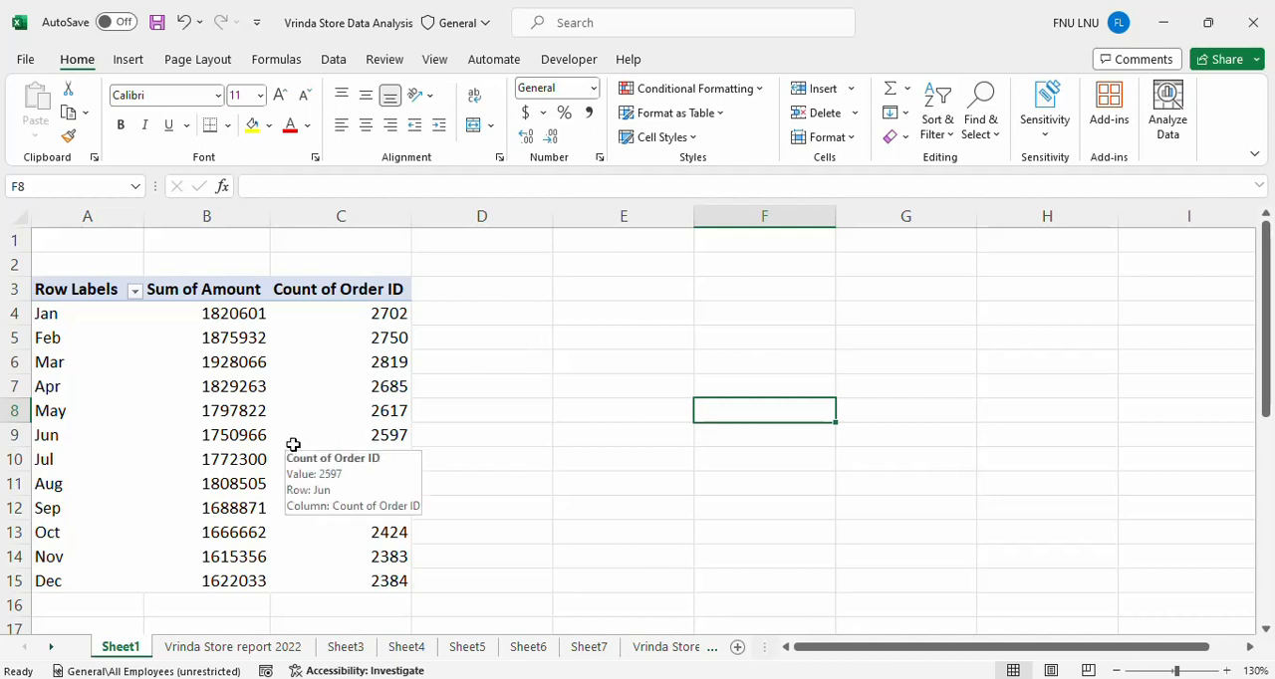
left_click(227, 428)
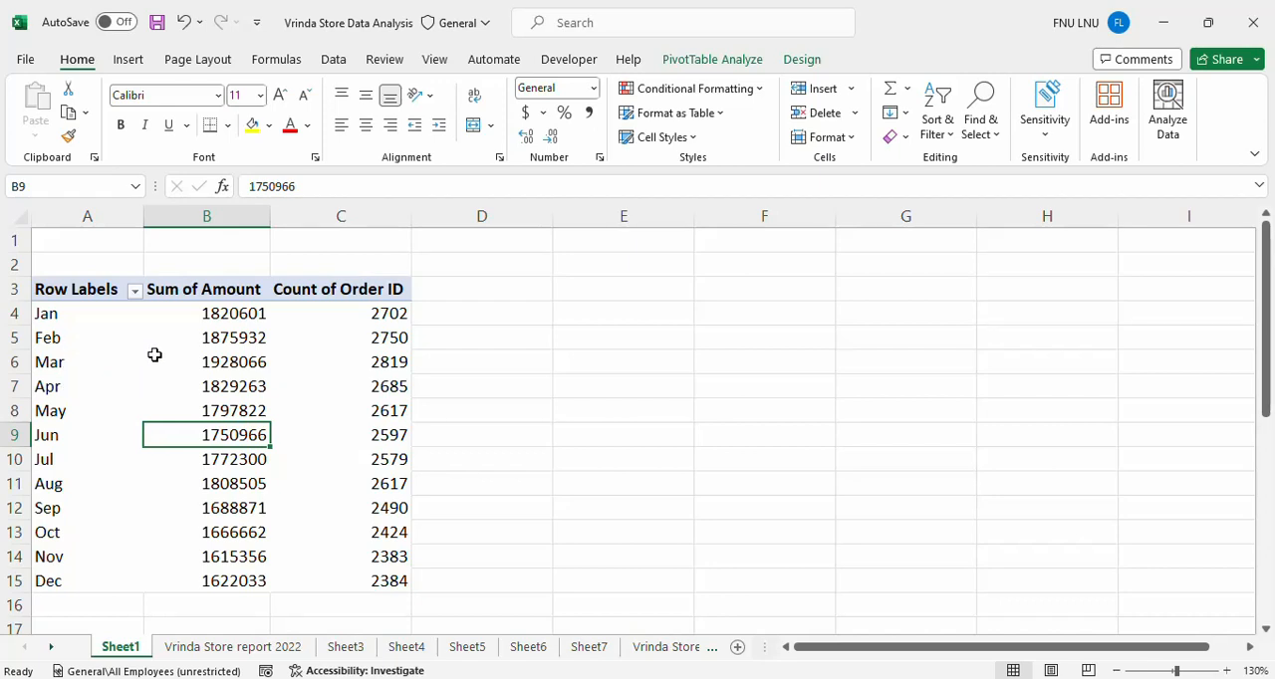
left_click(133, 290)
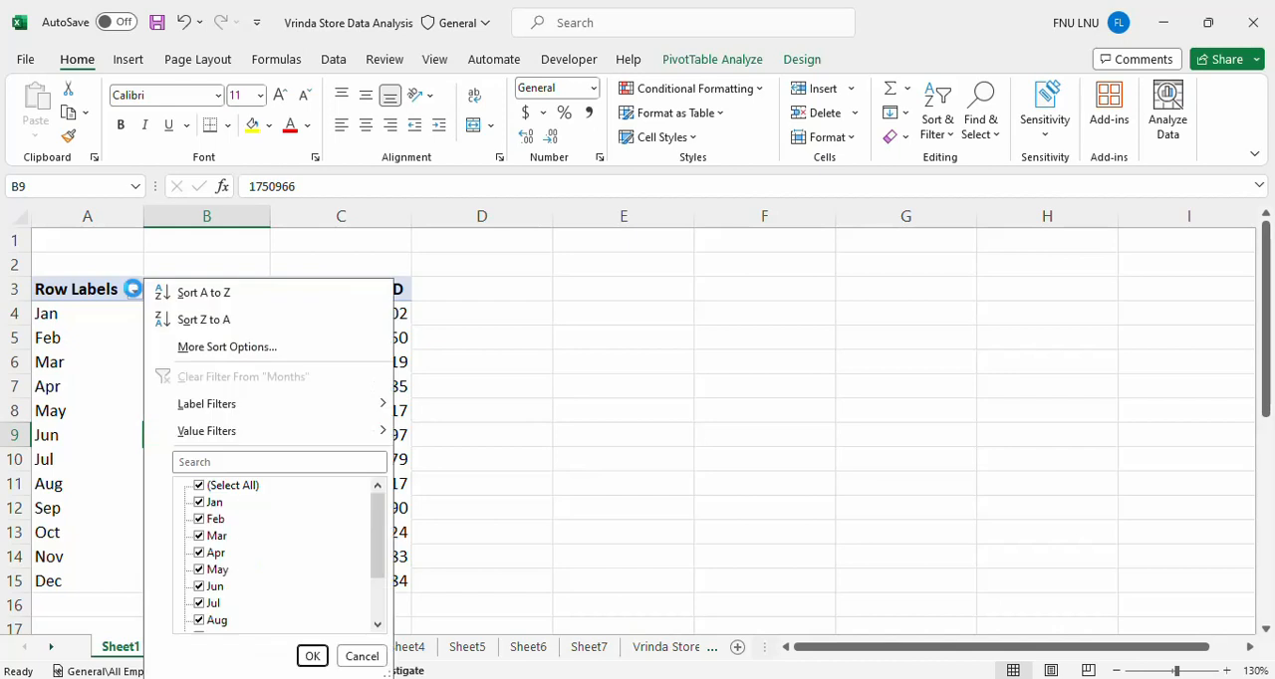
left_click(204, 486)
left_click(203, 487)
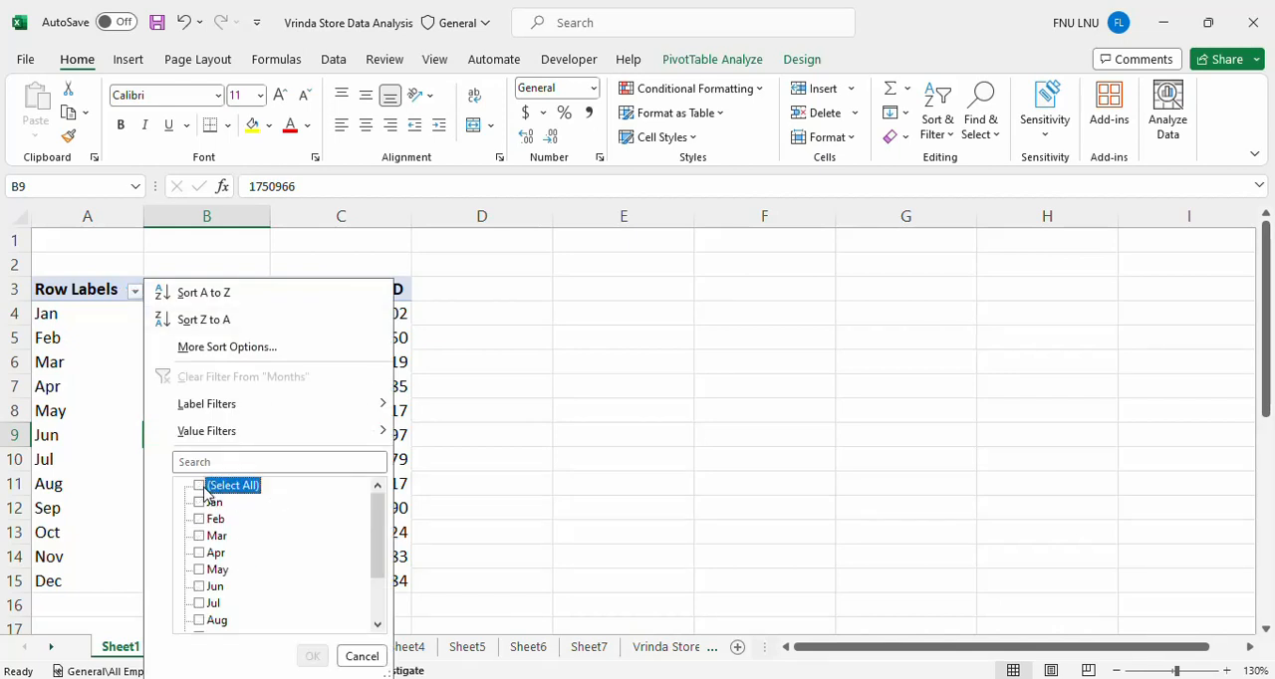
left_click(200, 537)
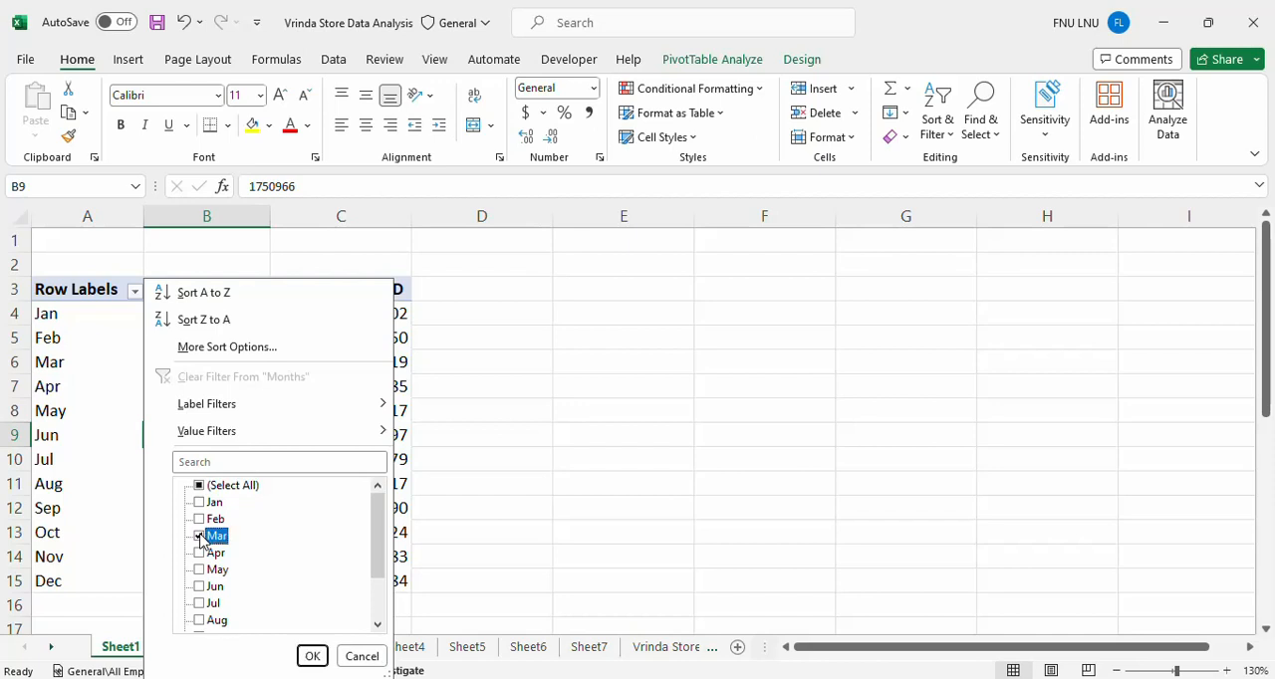
left_click(200, 554)
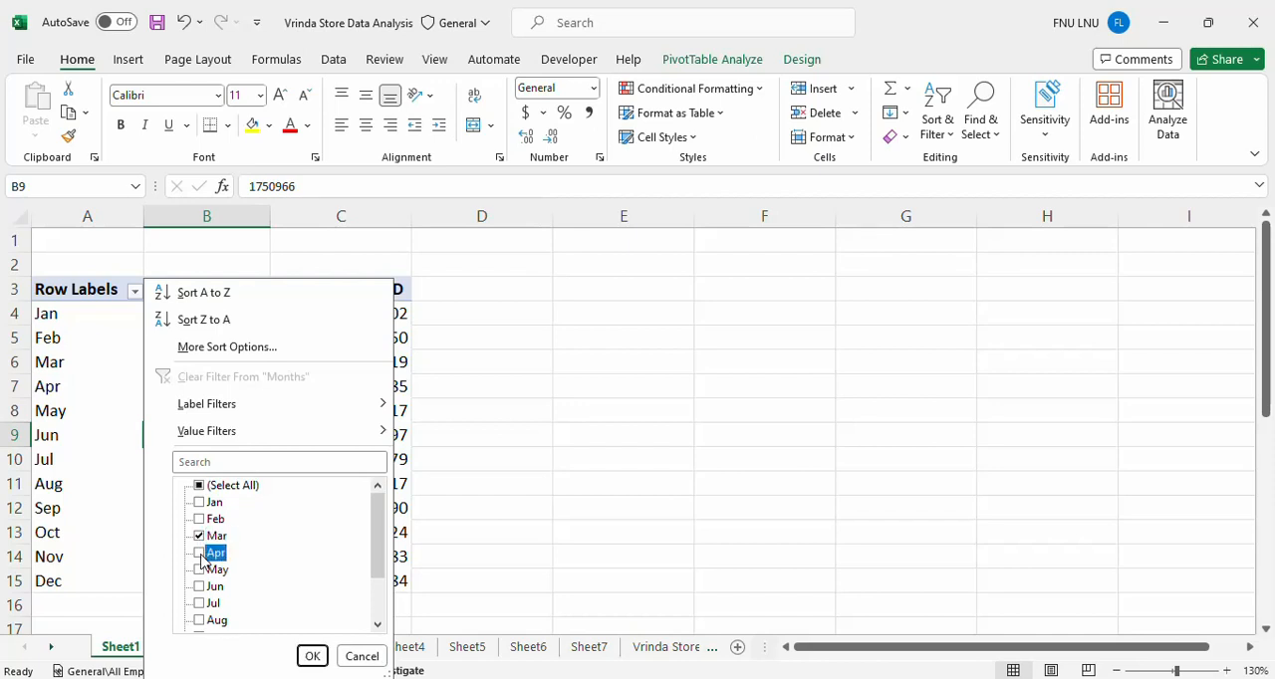
left_click(317, 657)
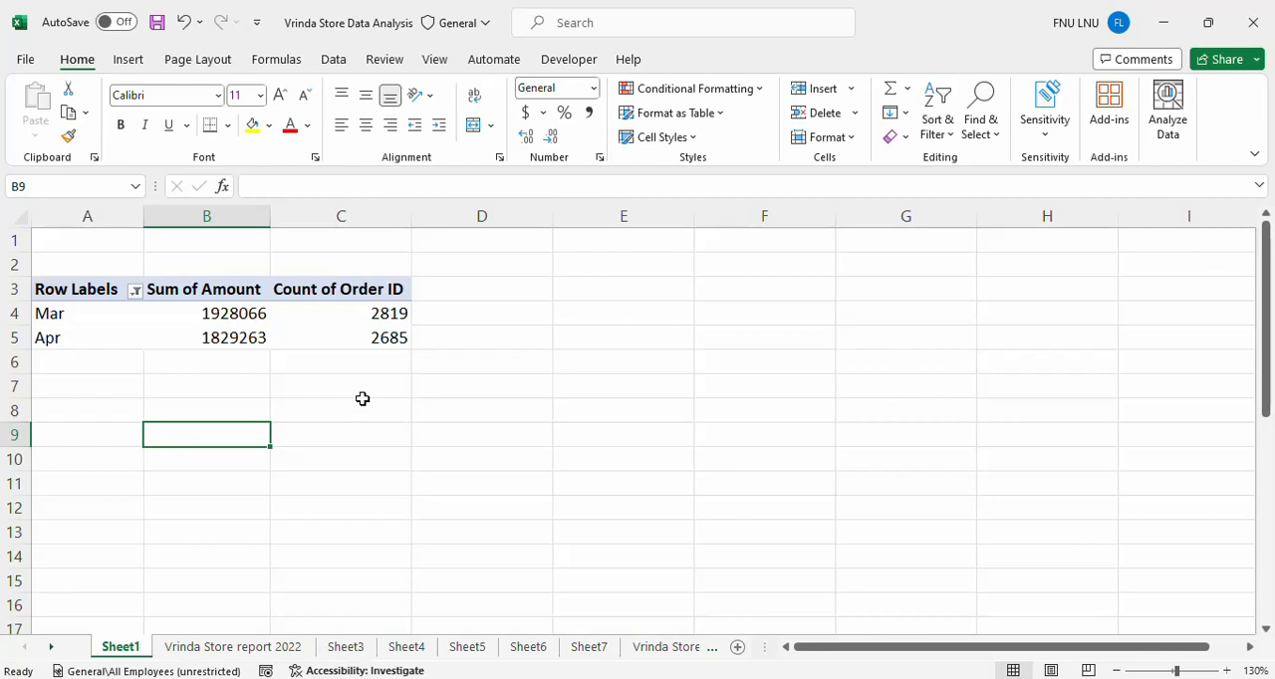
Add Jun to the months shown by the pivot table's row label filter.
left_click(132, 290)
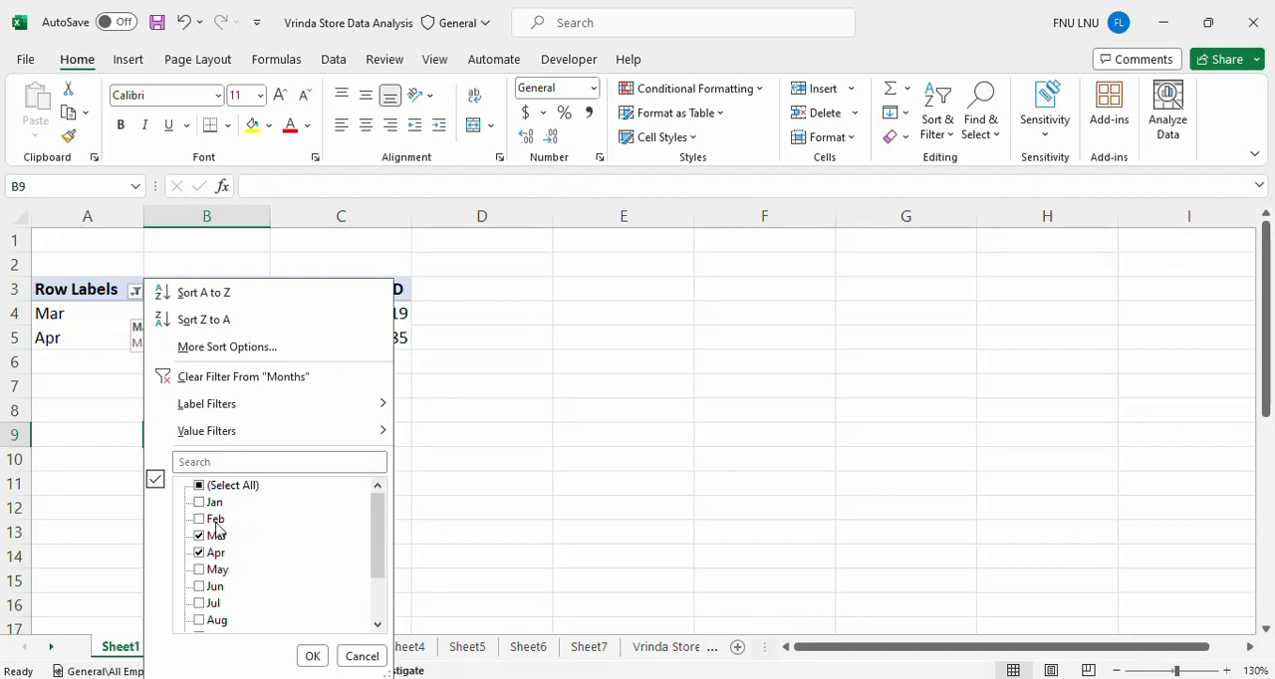
left_click(214, 587)
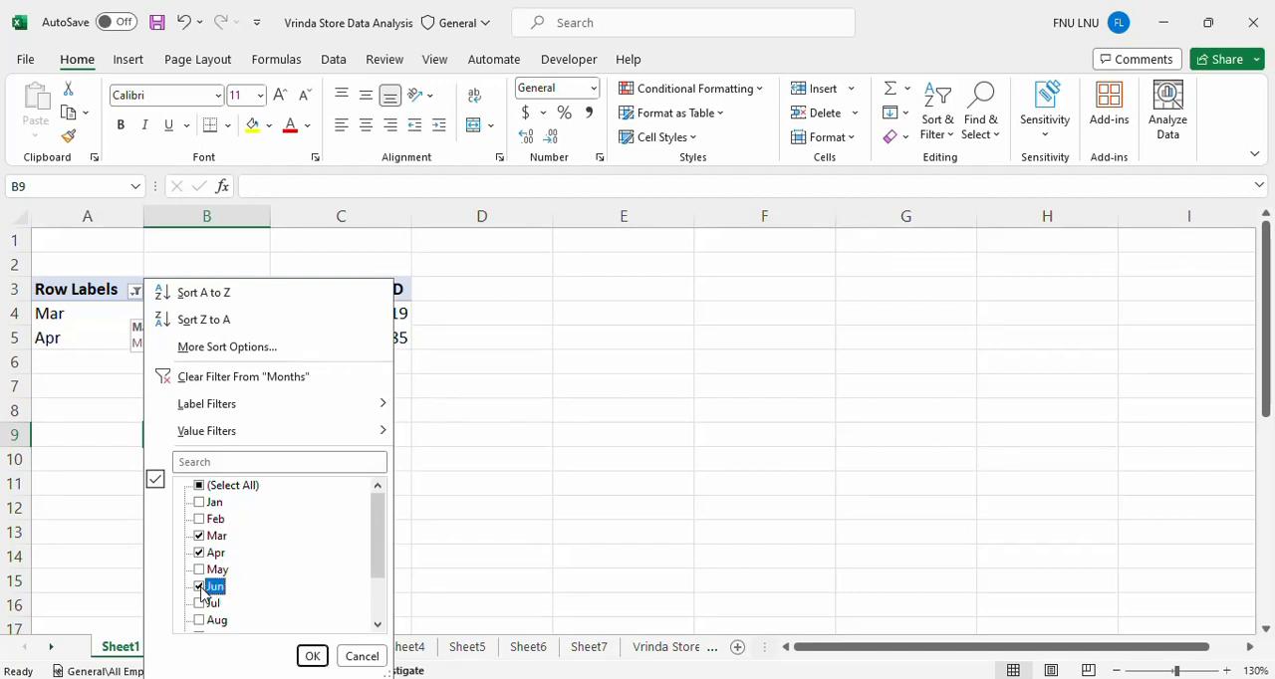
left_click(313, 657)
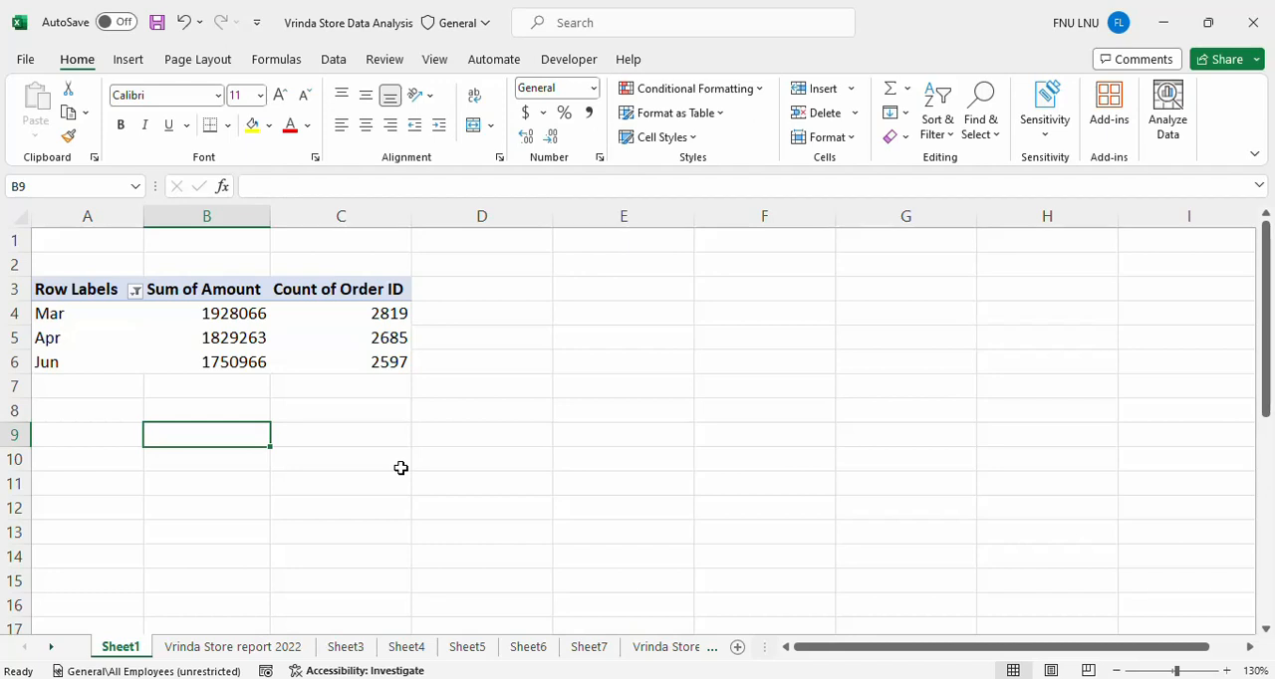
Select all months in the row label filter to restore the full pivot table.
left_click(135, 295)
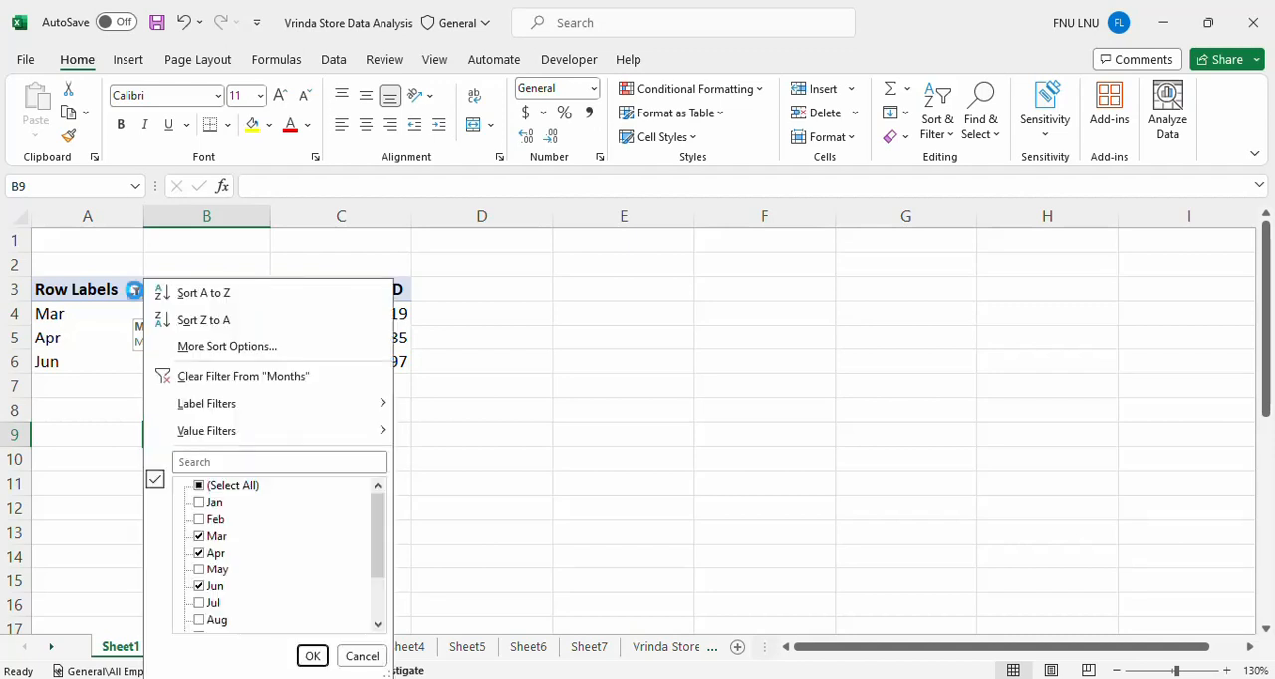
left_click(204, 487)
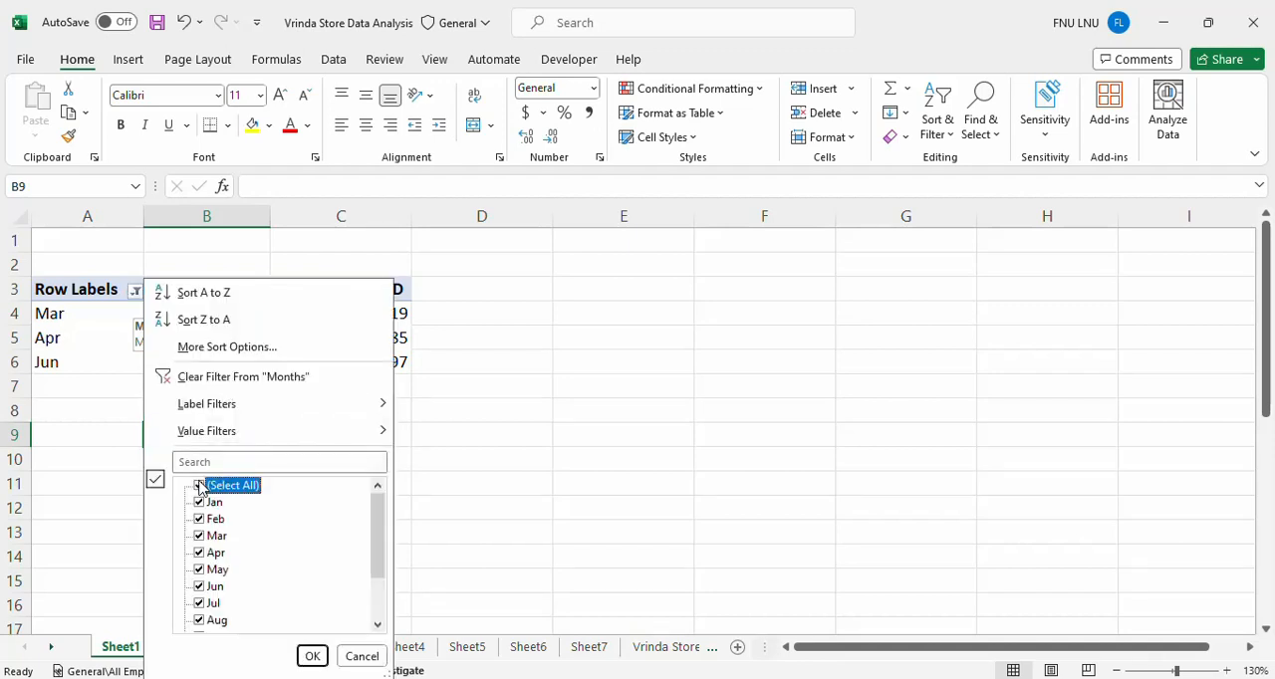
left_click(310, 655)
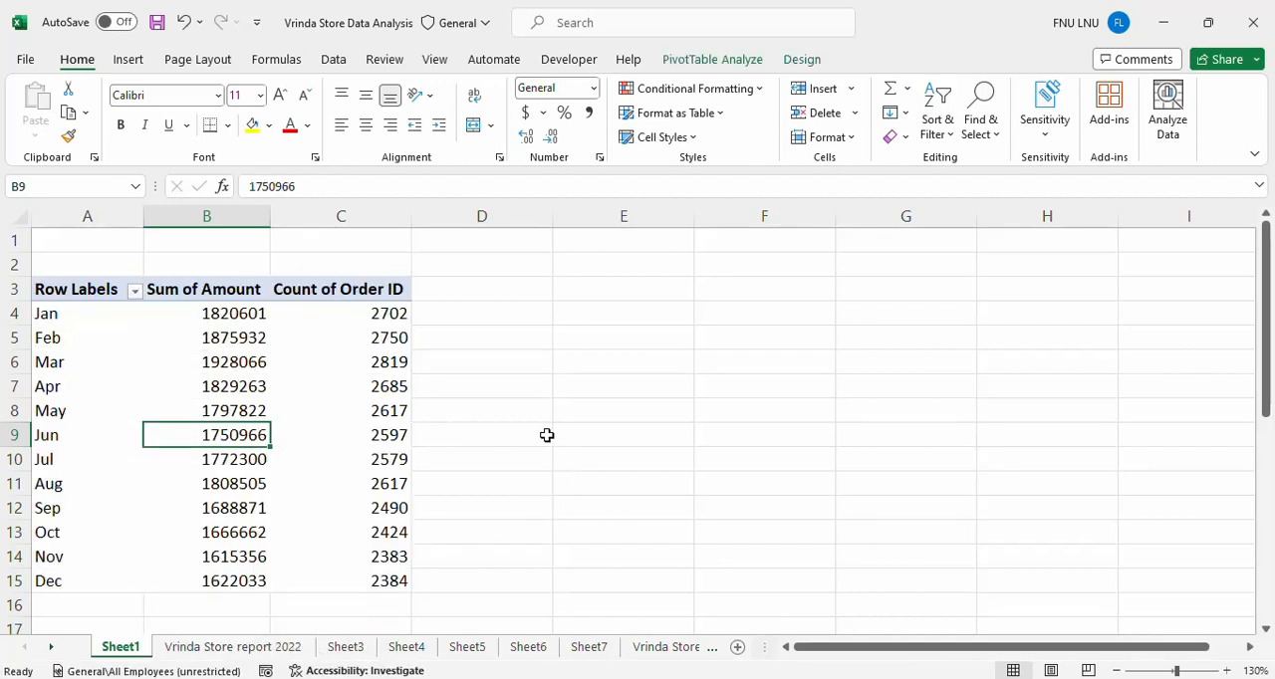
left_click(534, 405)
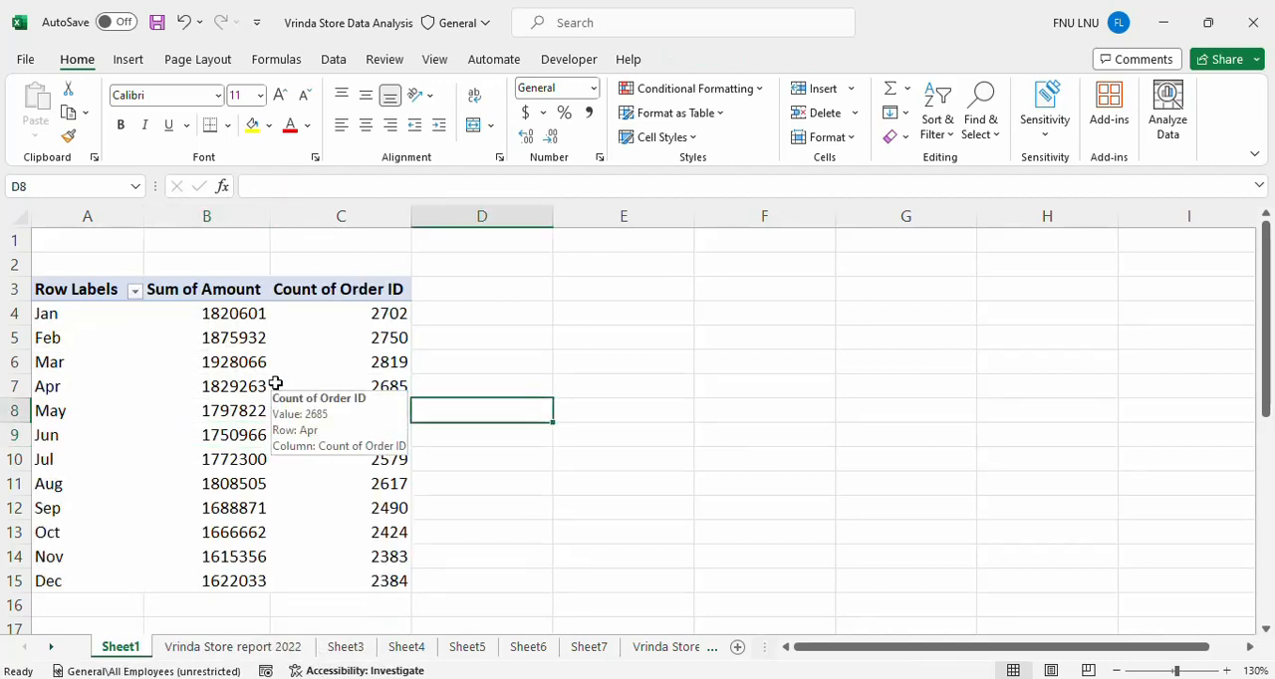
Insert a slicer for the pivot table's Months field and move it up slightly beside the table.
left_click(91, 341)
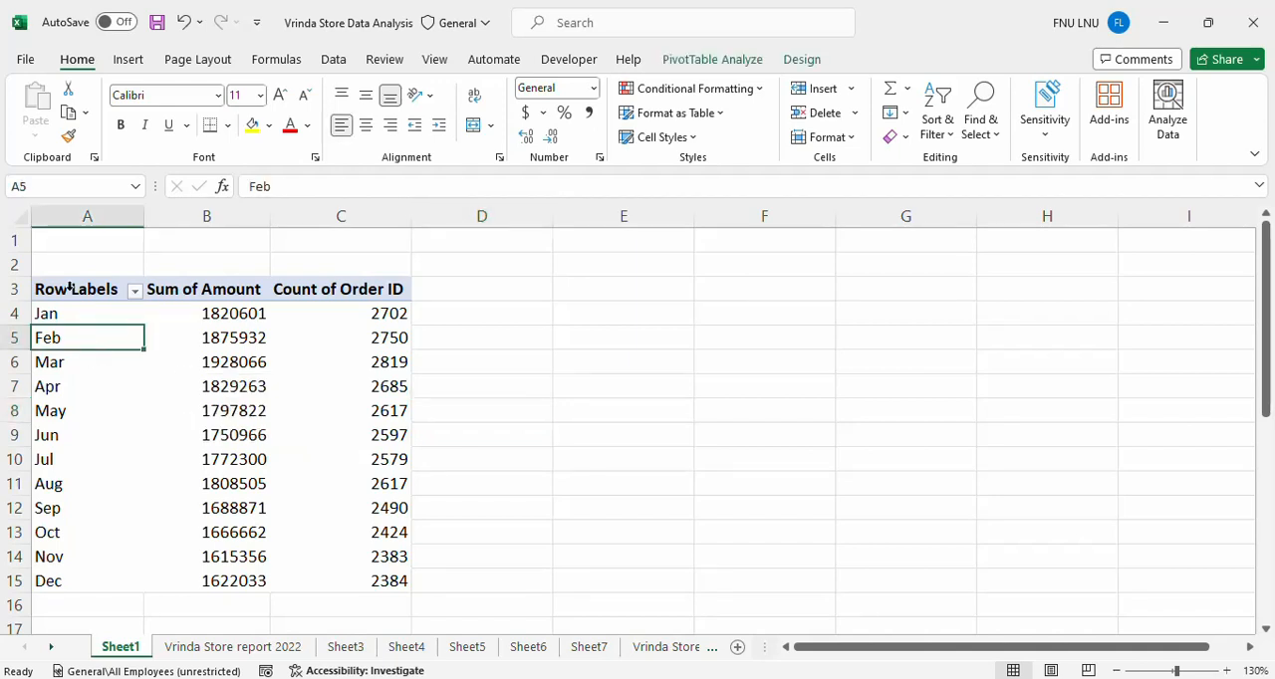
left_click(128, 59)
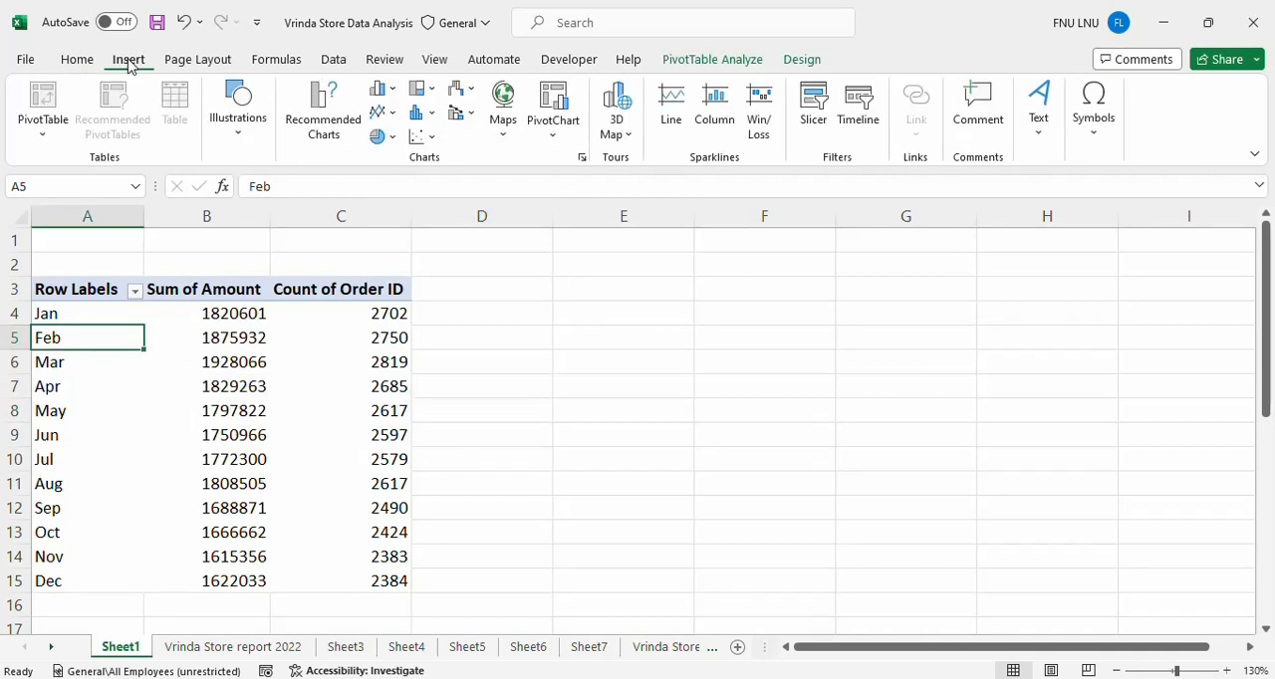
left_click(812, 109)
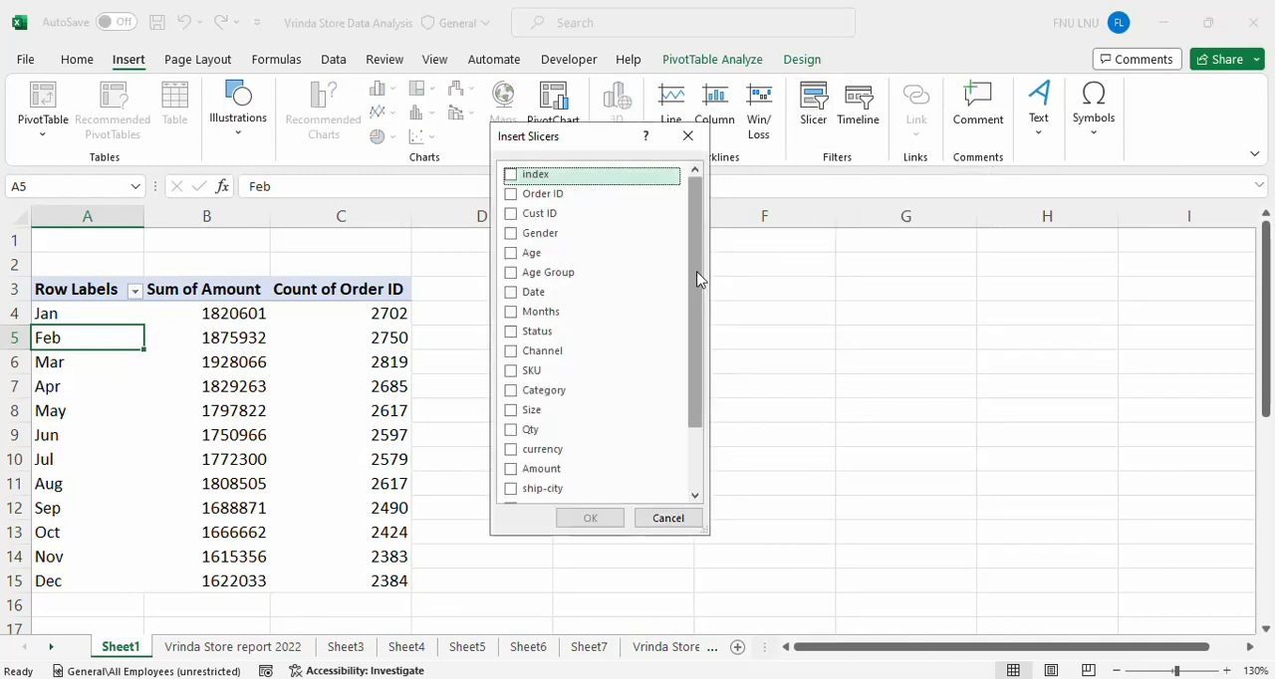
mouse_move(697, 276)
left_mouse_down()
mouse_move(707, 362)
mouse_move(700, 269)
left_mouse_up()
left_click(511, 315)
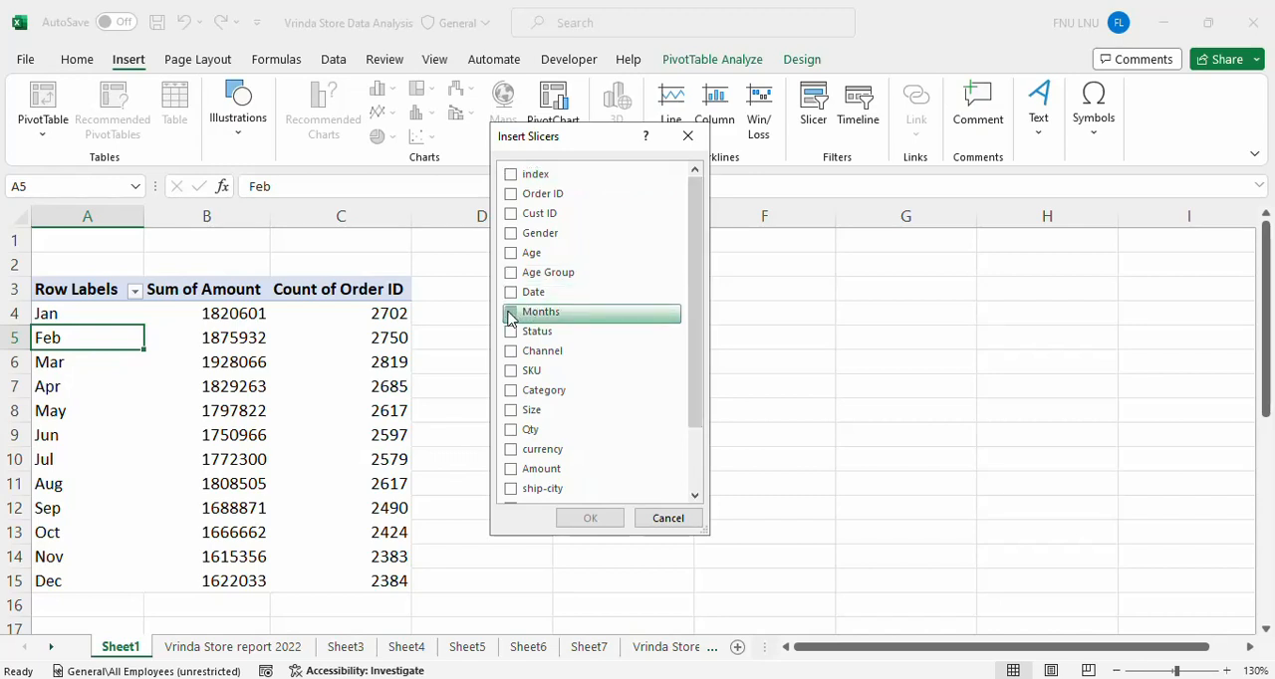
left_click(588, 520)
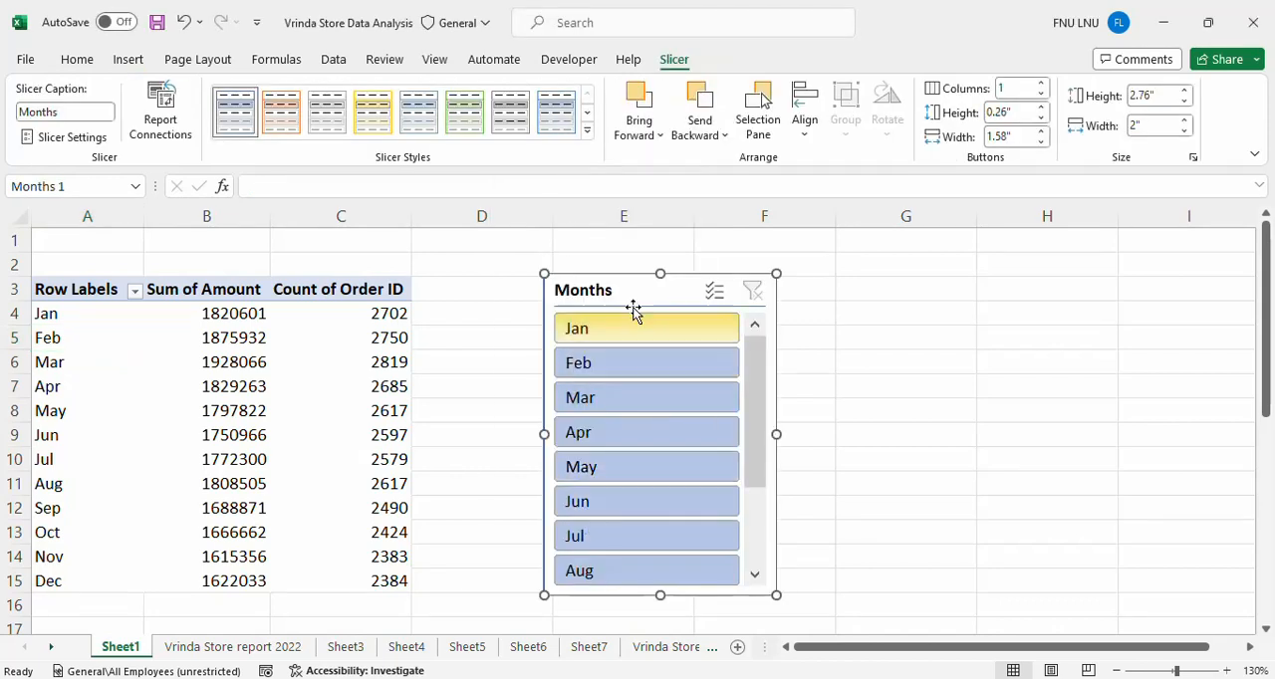
left_click_drag(637, 288, 635, 260)
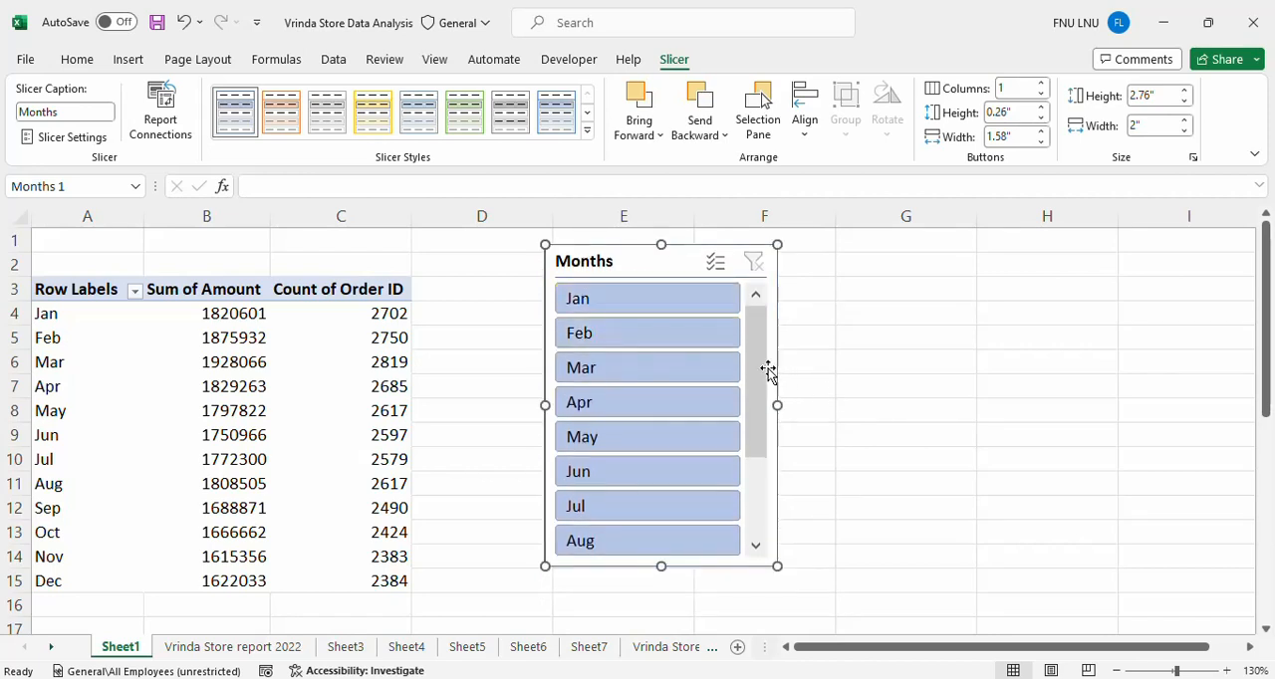
left_click_drag(760, 403, 760, 321)
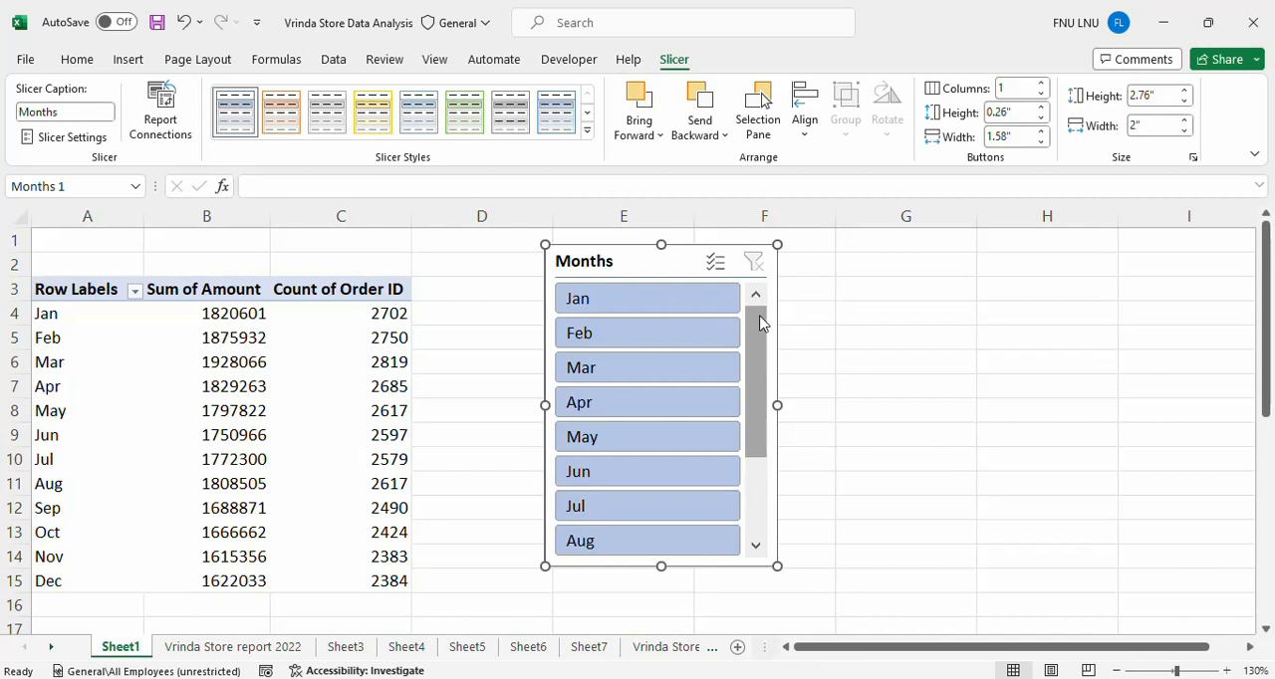
Use the Months slicer to filter the pivot table to Feb alone, May alone, and May together with Mar and Jan.
left_click(637, 336)
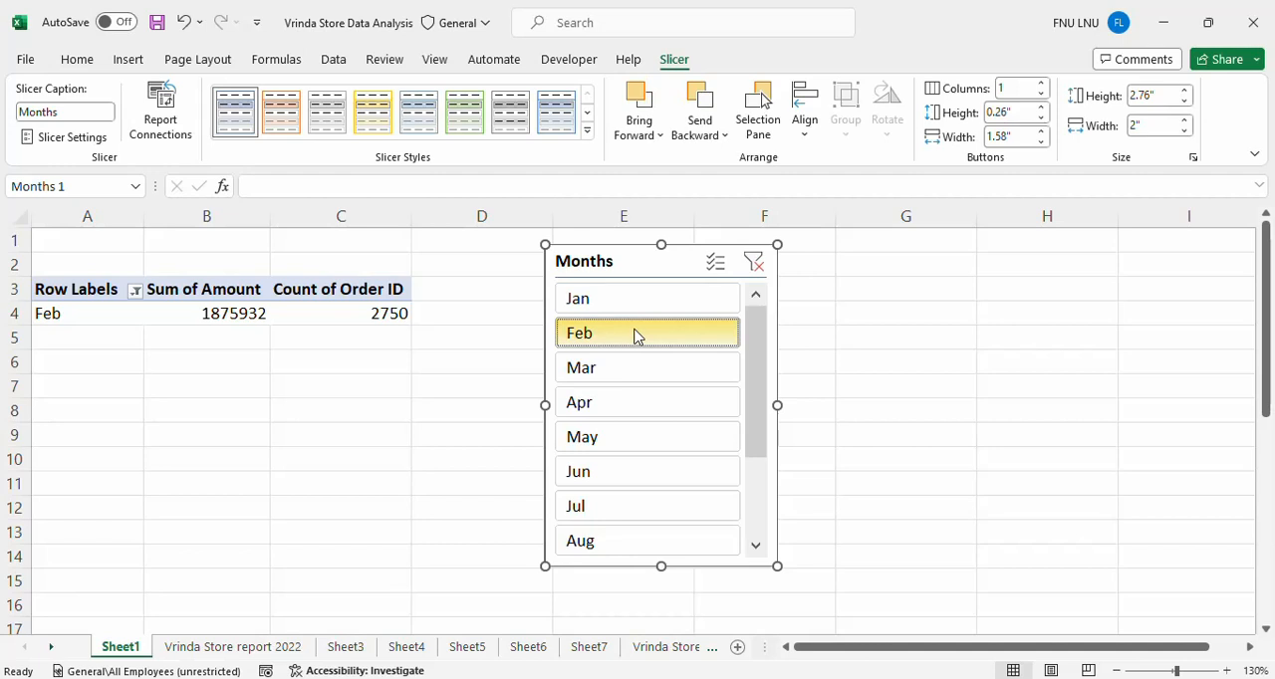
left_click(624, 441)
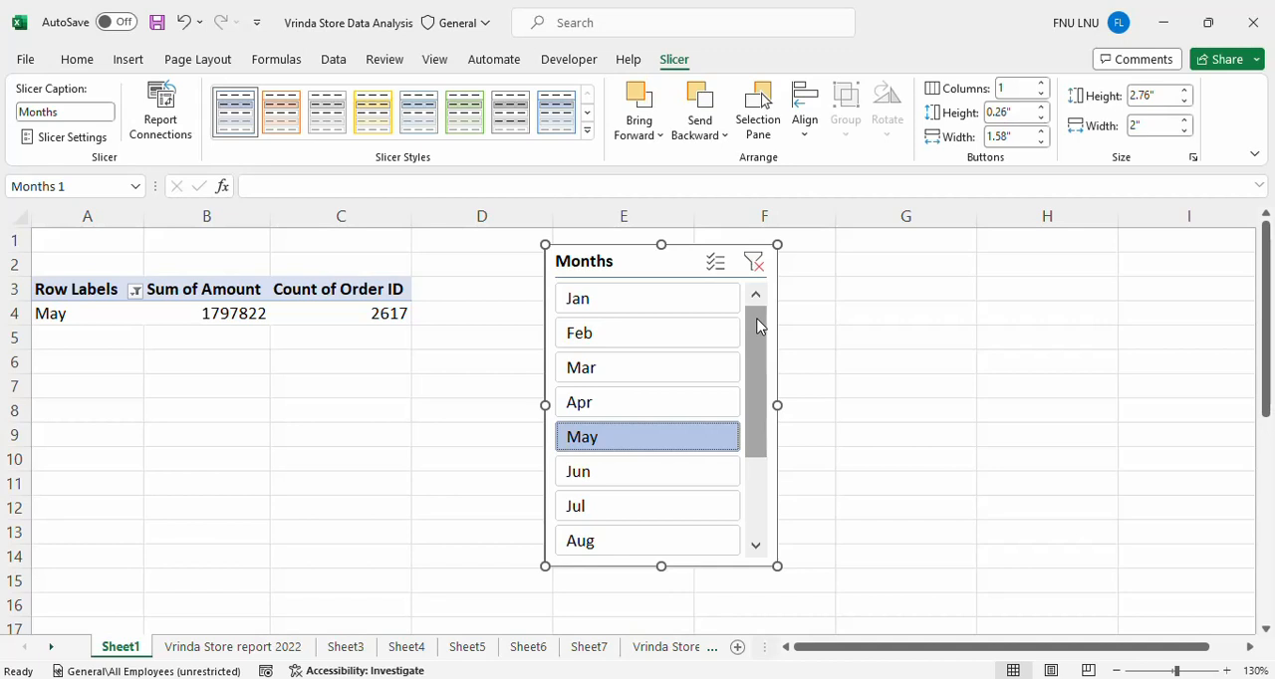
left_click(596, 378)
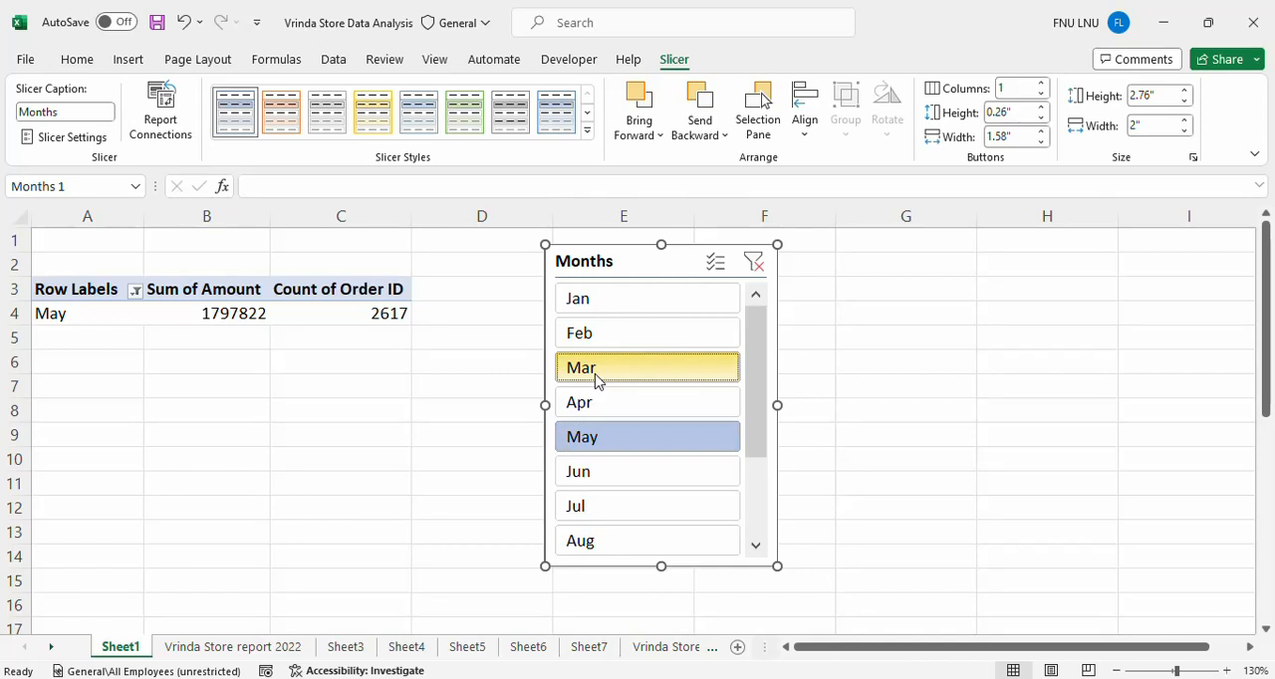
left_click(595, 379, "ctrl")
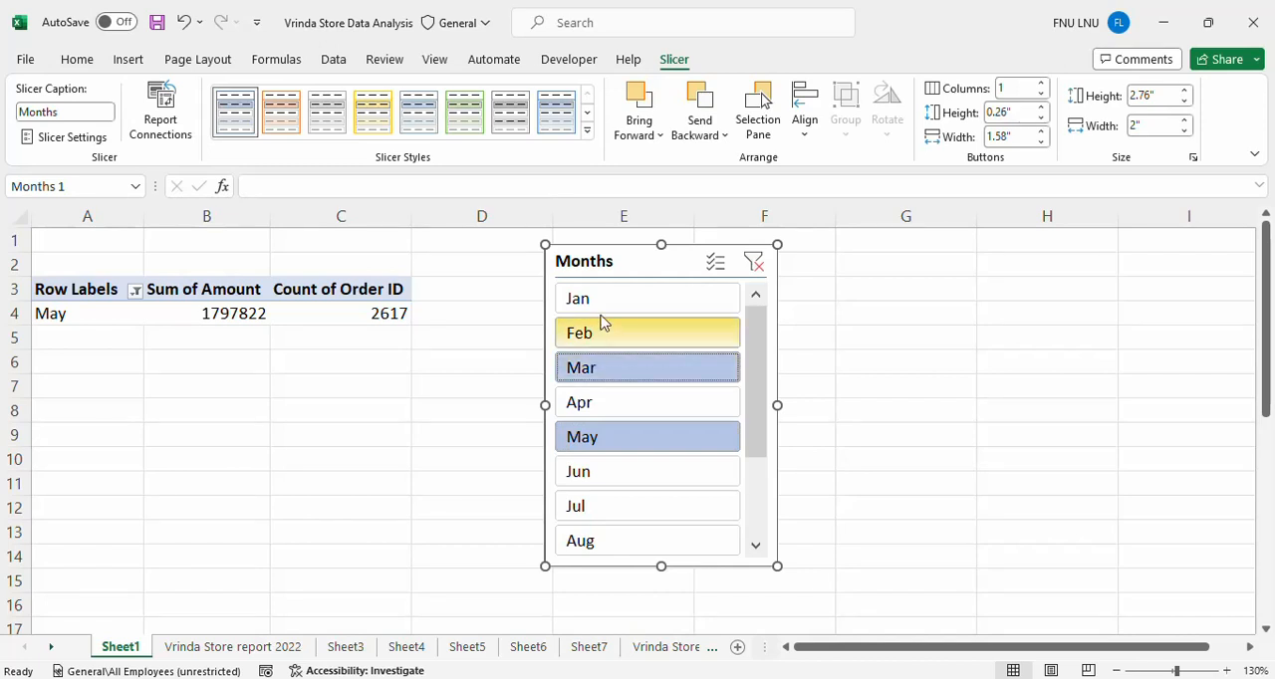
left_click(601, 301, "ctrl")
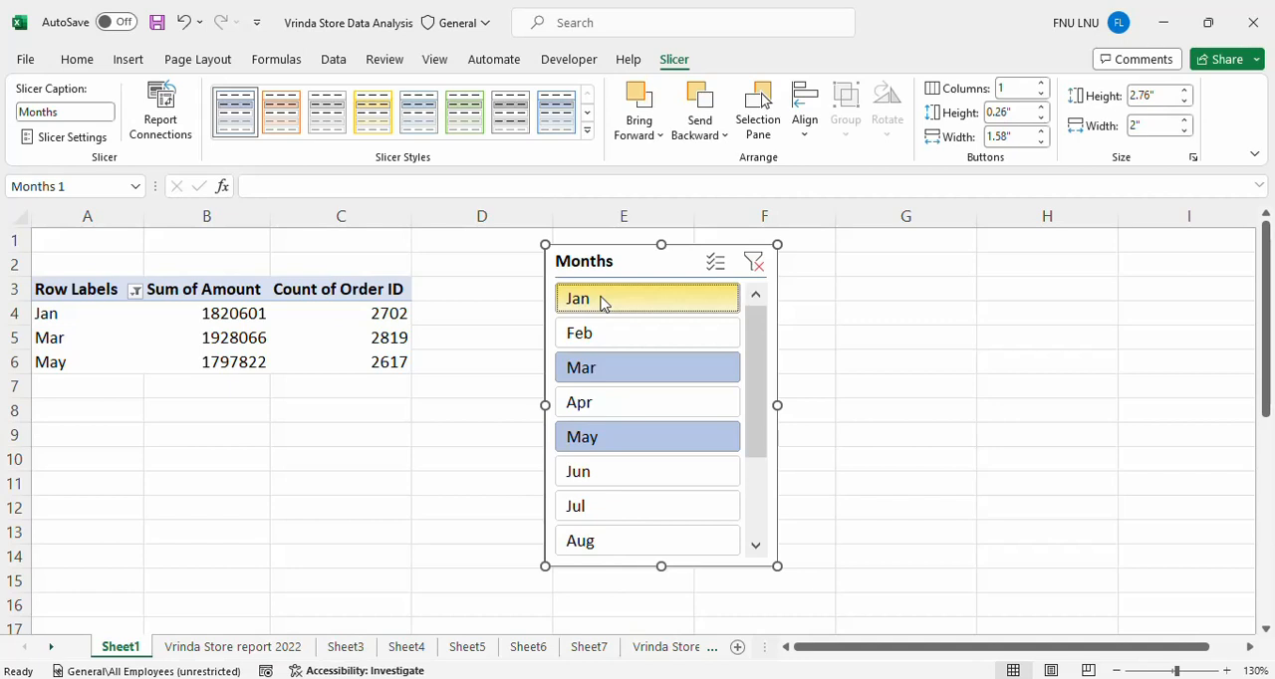
Clear the Months slicer's filter and move the slicer farther from the pivot table, across columns E to G.
left_click(754, 263)
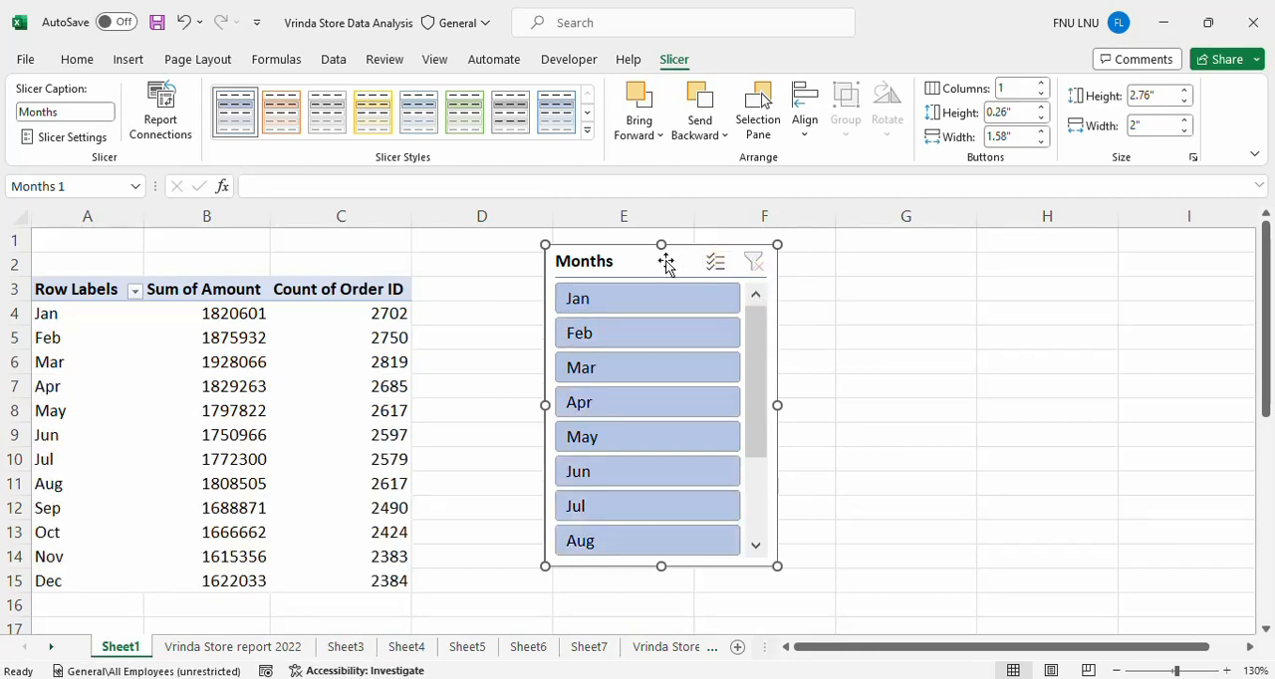
left_click_drag(665, 263, 765, 264)
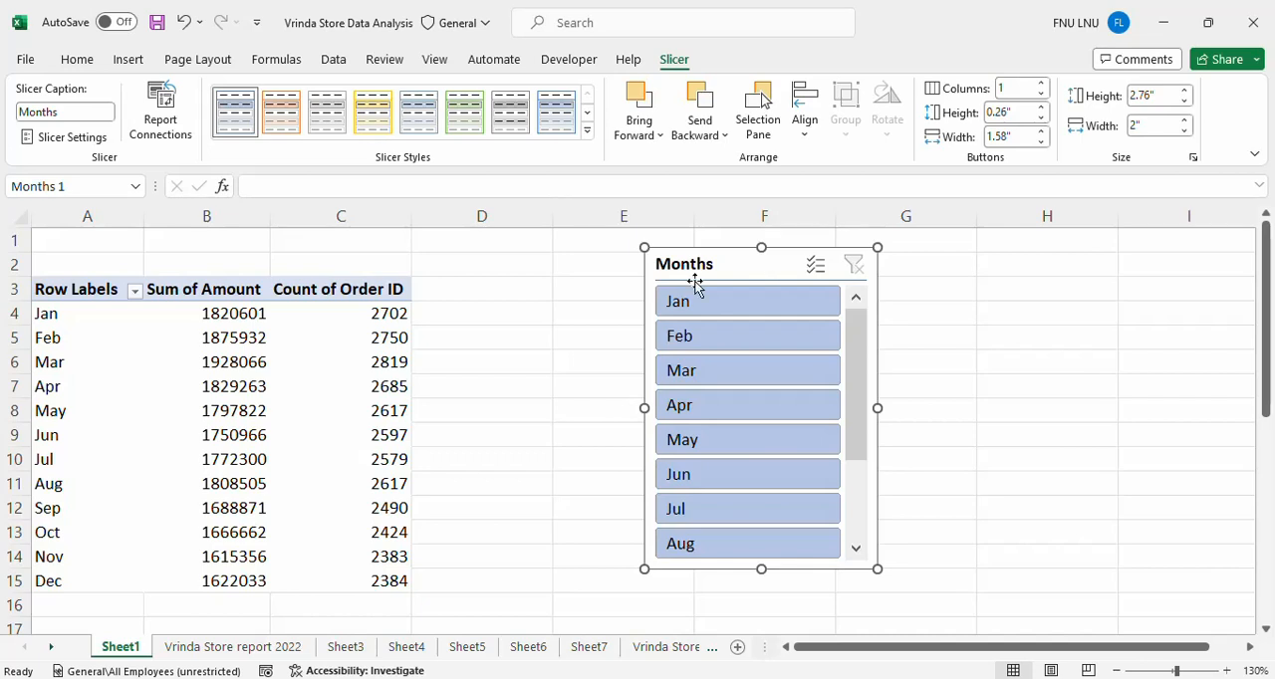
left_click(573, 313)
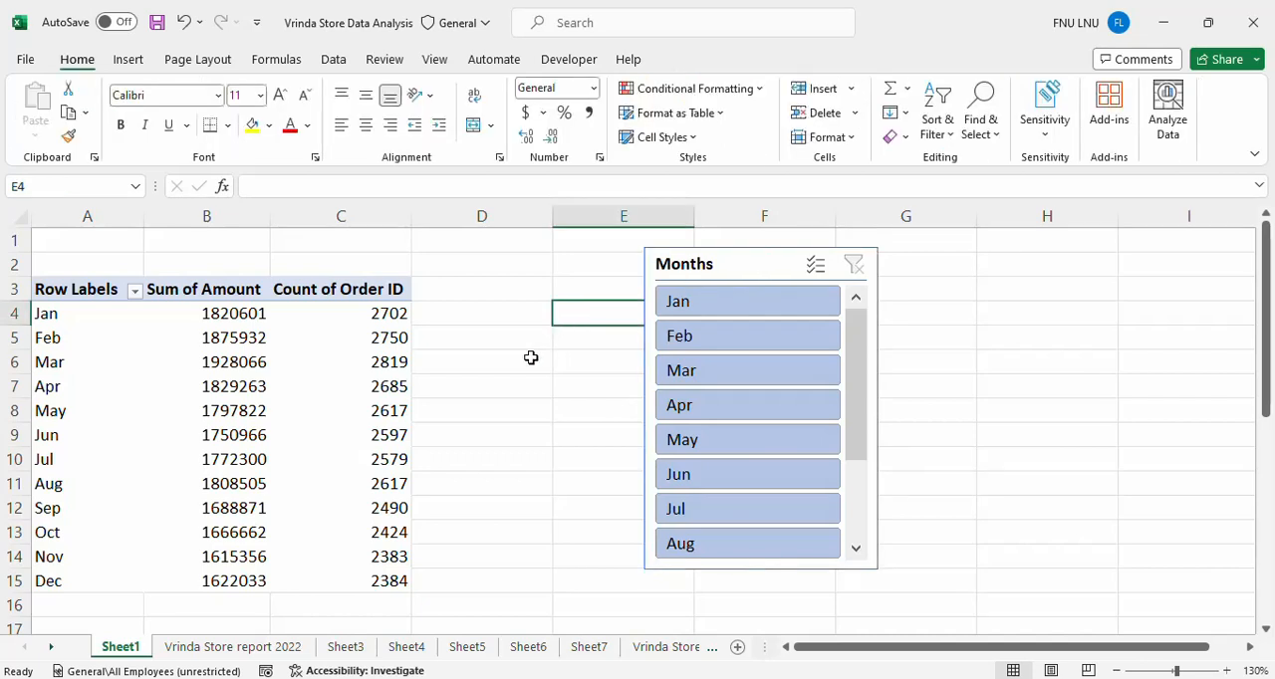
left_click(500, 365)
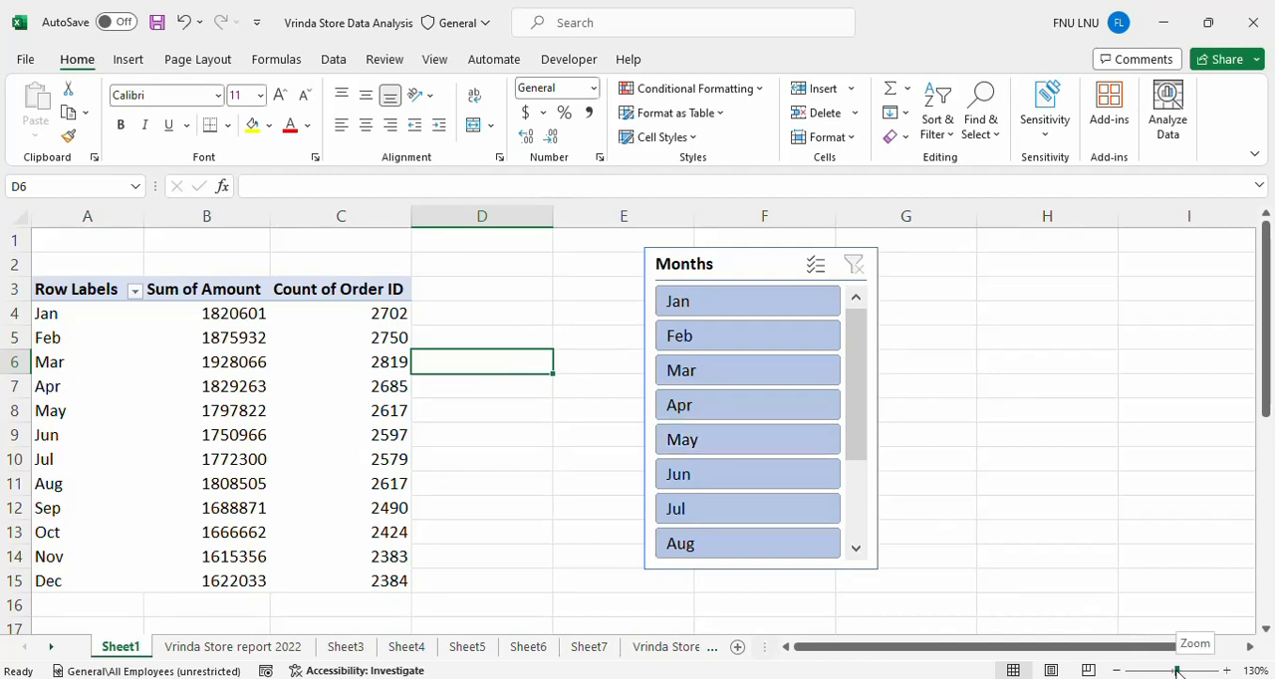
Move the Orders vs Sales chart up over the pivot table and shift the Months slicer to columns F and G.
left_click_drag(1177, 672, 1173, 672)
left_click_drag(252, 621, 252, 272)
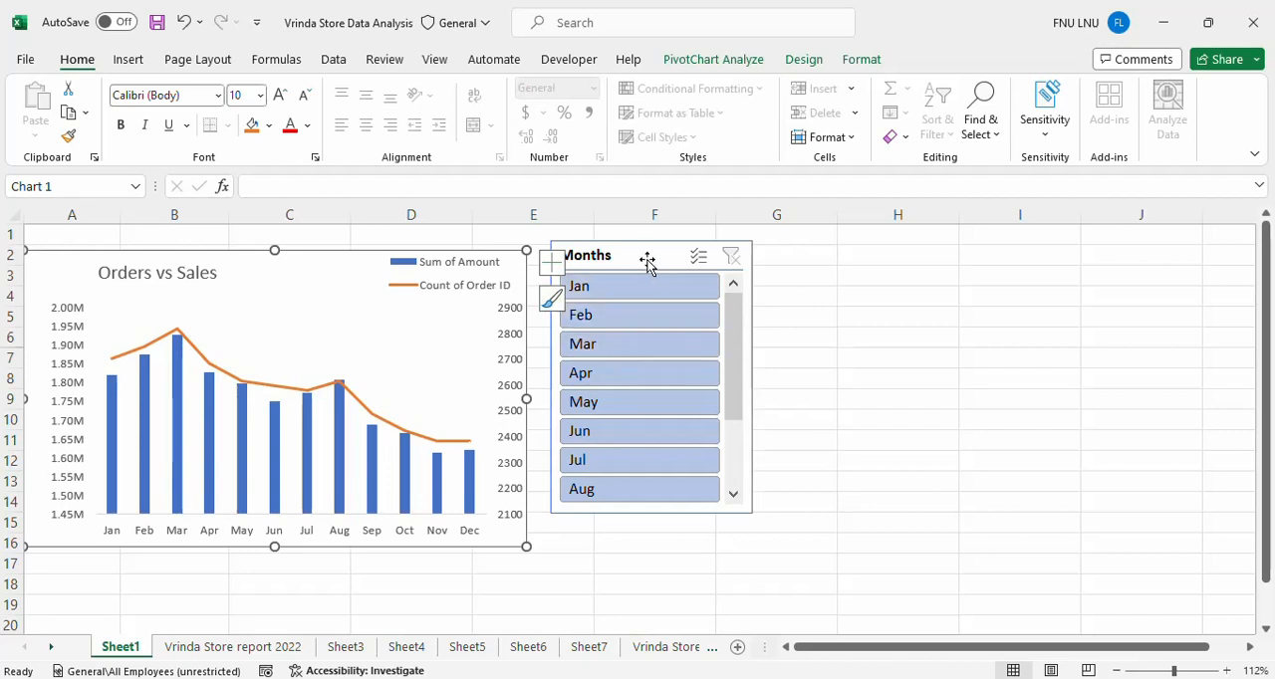
left_click_drag(646, 255, 741, 260)
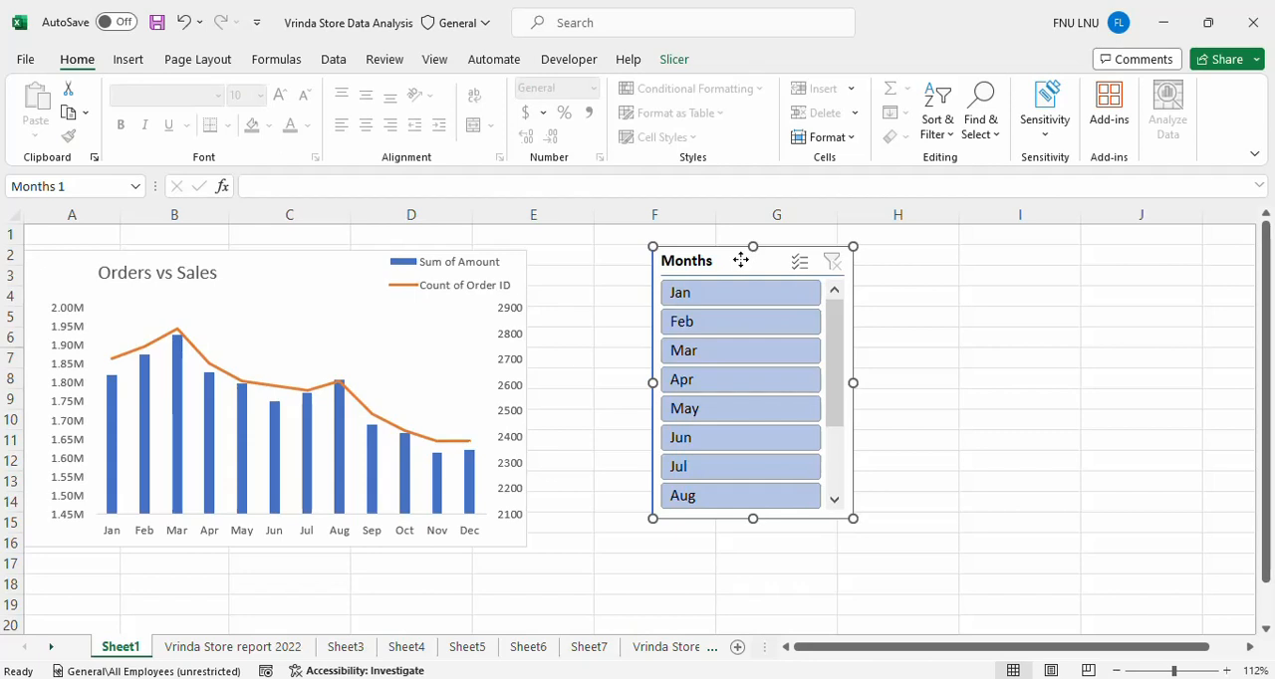
Use the Months slicer to filter the Orders vs Sales chart to Mar alone, Jun alone, and Jun together with Jan, Apr and Jul.
left_click(750, 351)
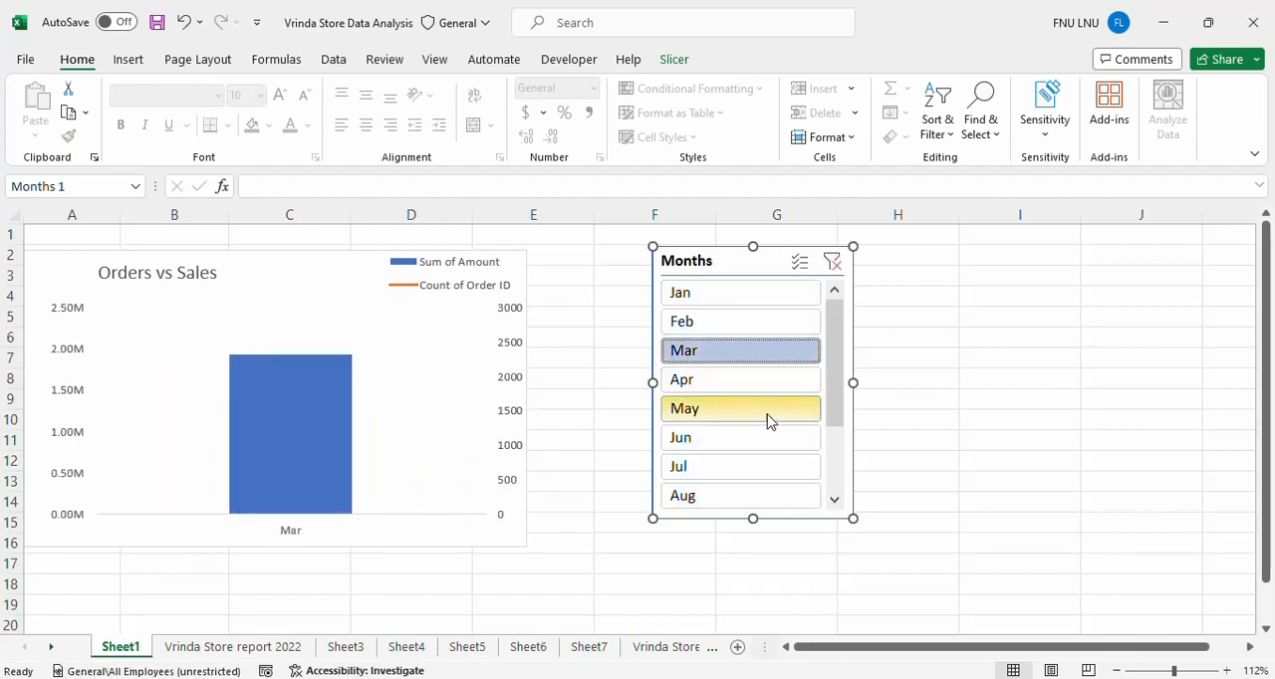
left_click(739, 444)
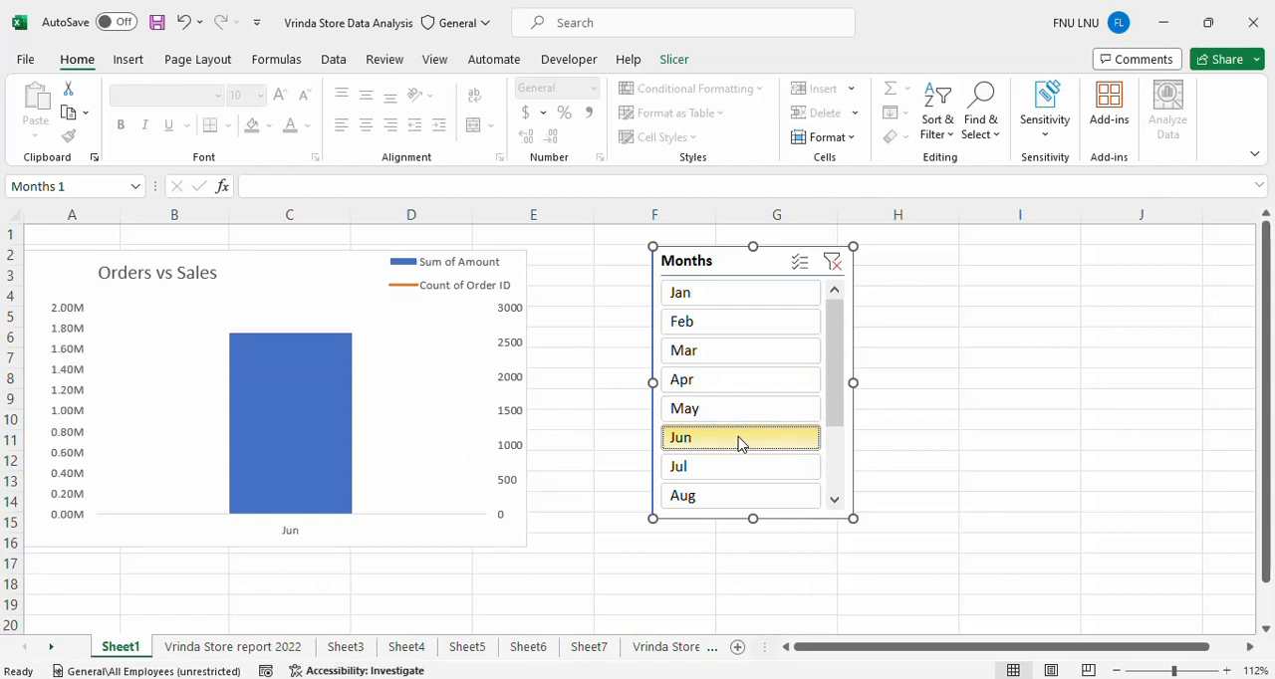
left_click(726, 305)
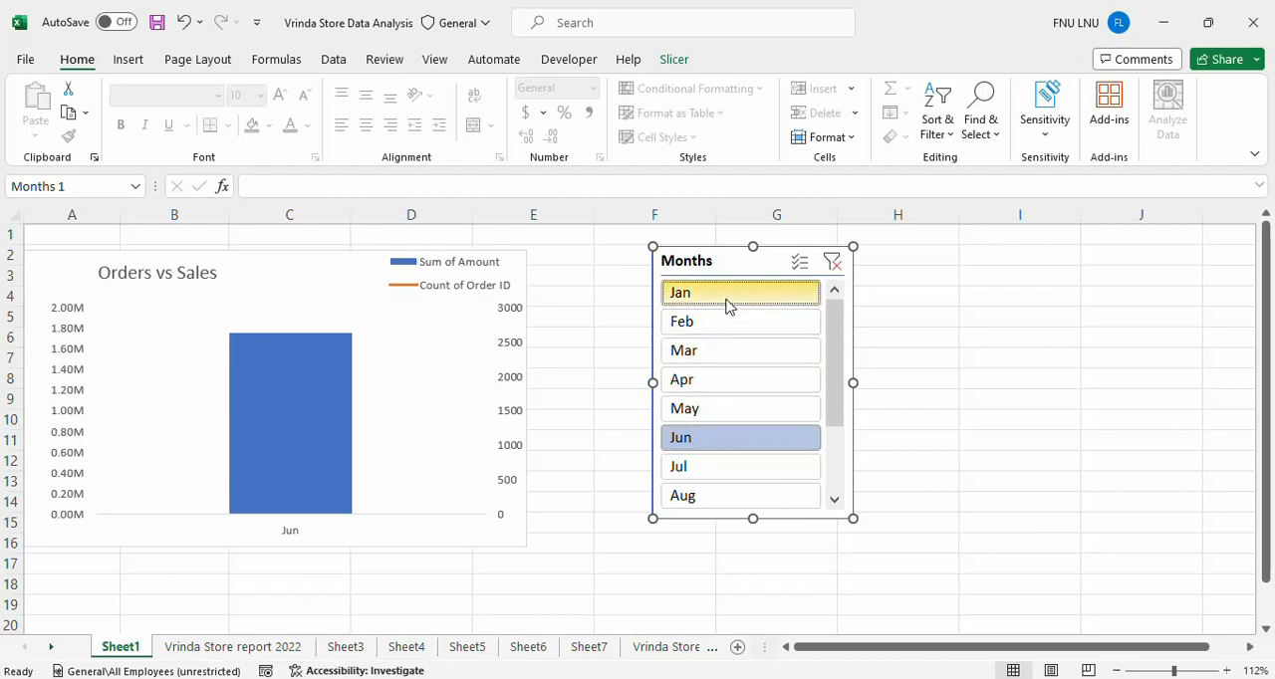
left_click(721, 389)
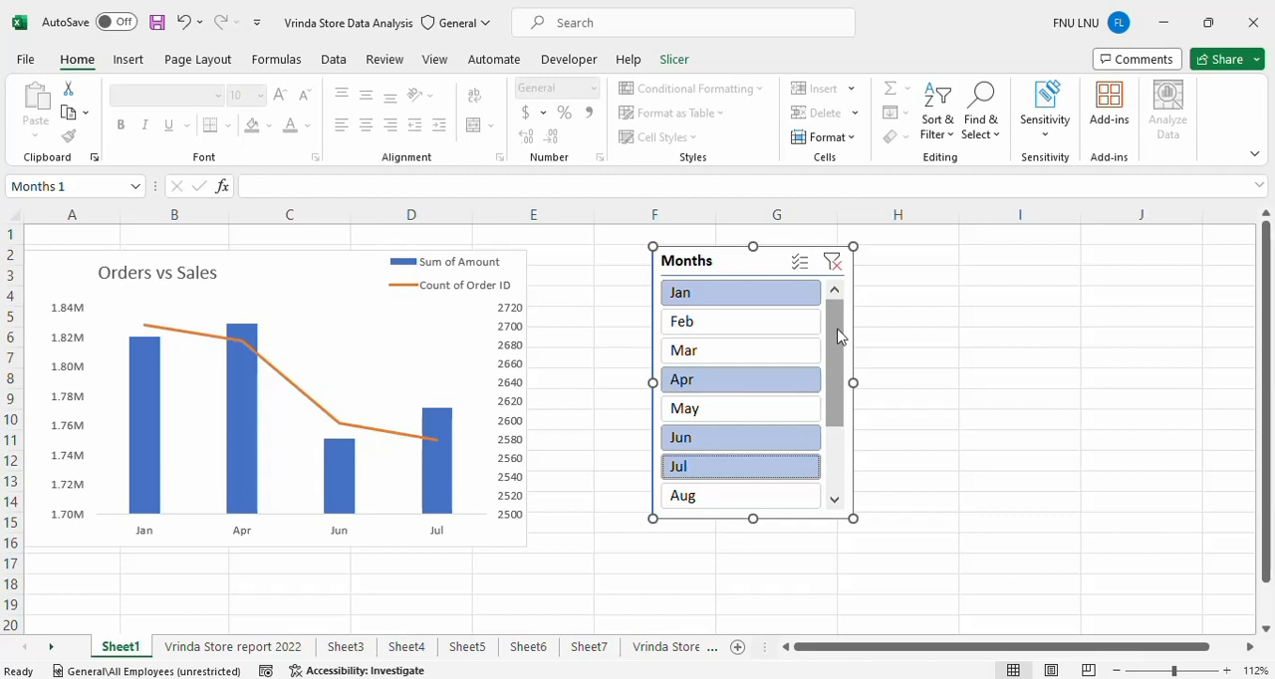
Clear the Months slicer's filter and move the slicer farther from the chart, to columns G and H.
left_click(834, 267)
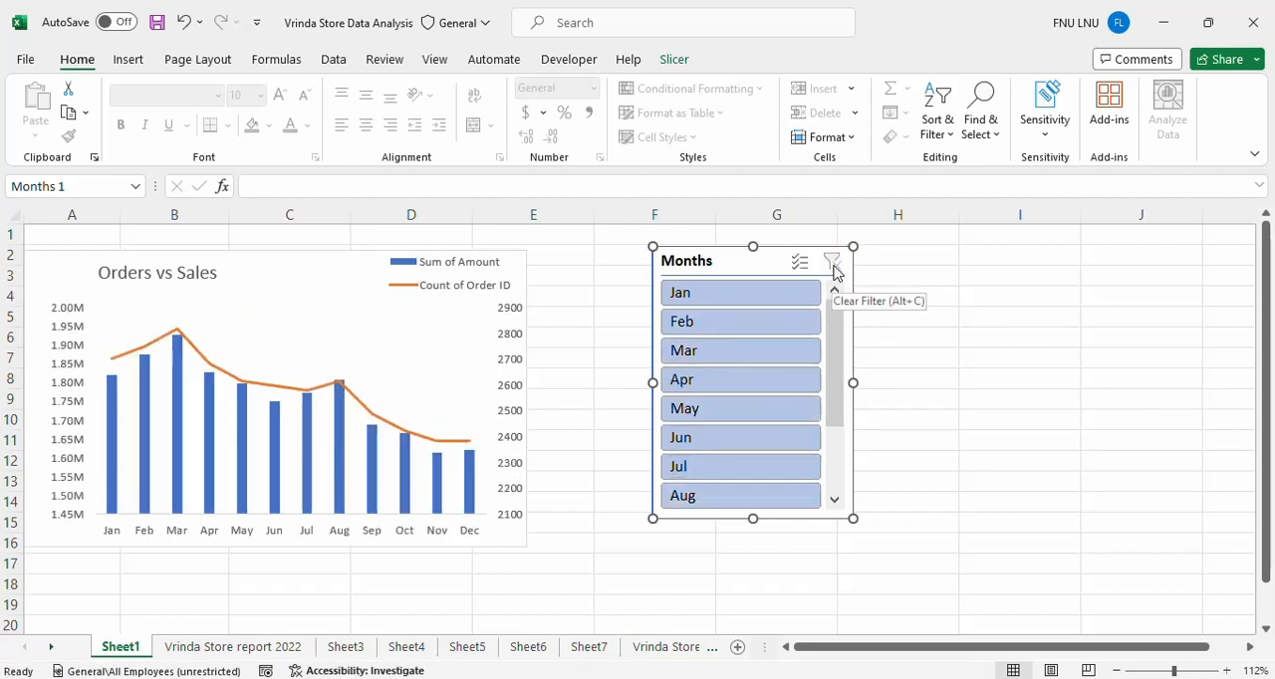
left_click_drag(725, 258, 842, 244)
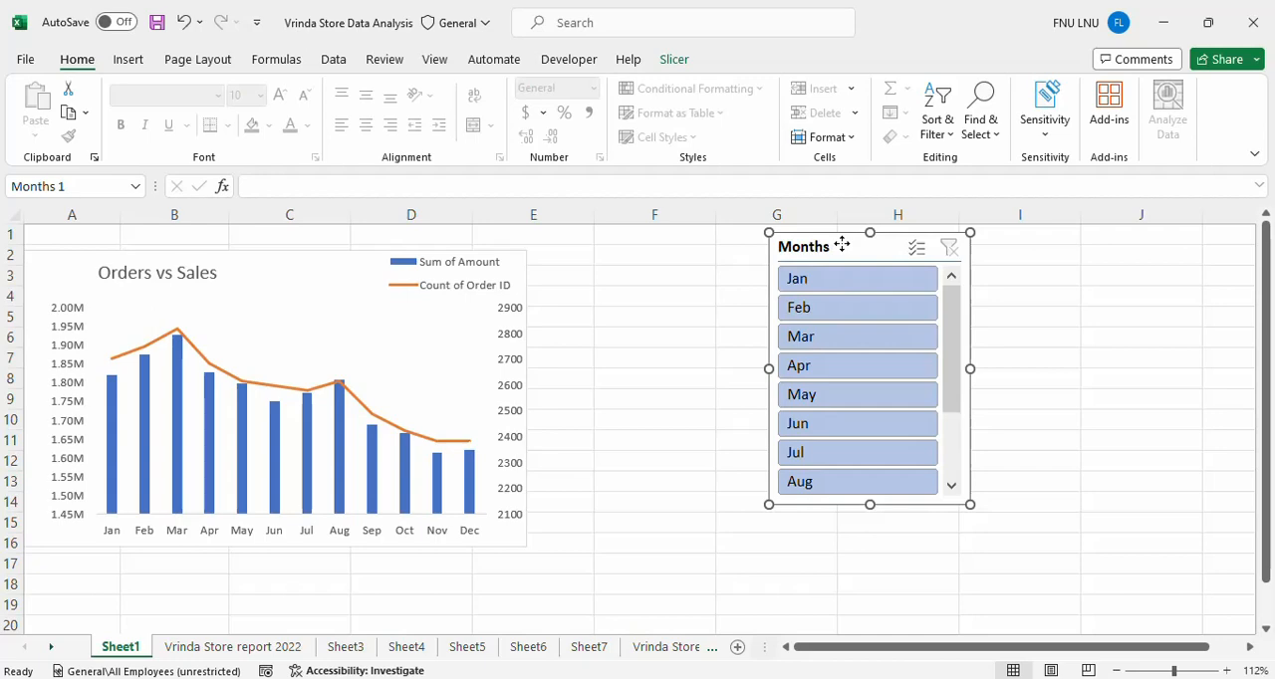